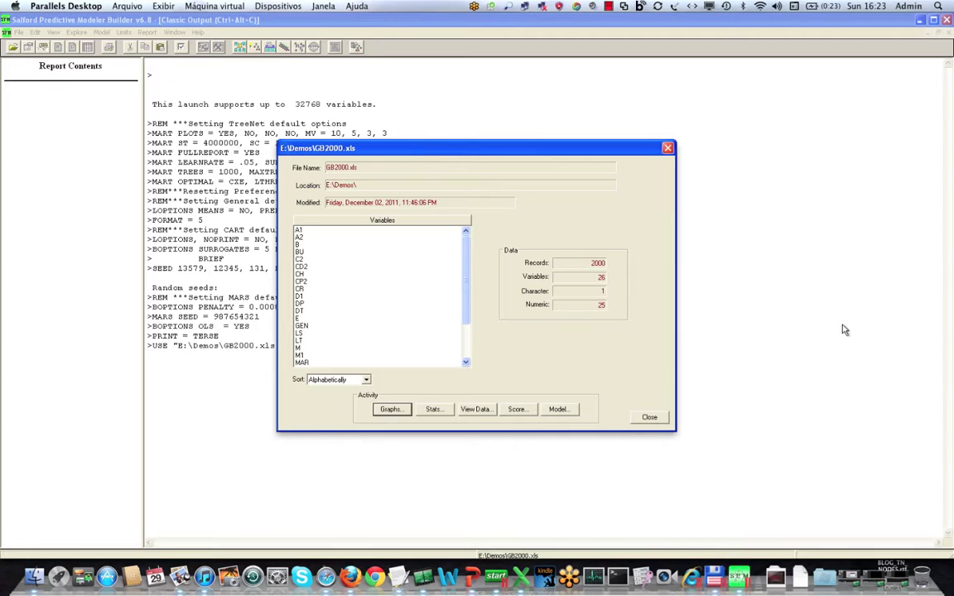
Step: Open the model setup and make TARGET the variable to predict
click(566, 413)
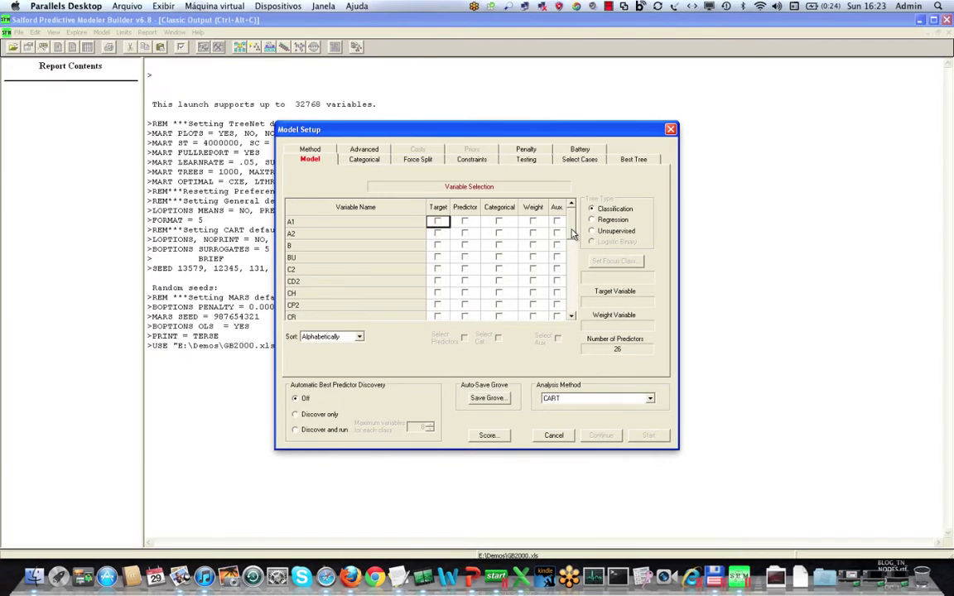
drag(572, 235, 574, 308)
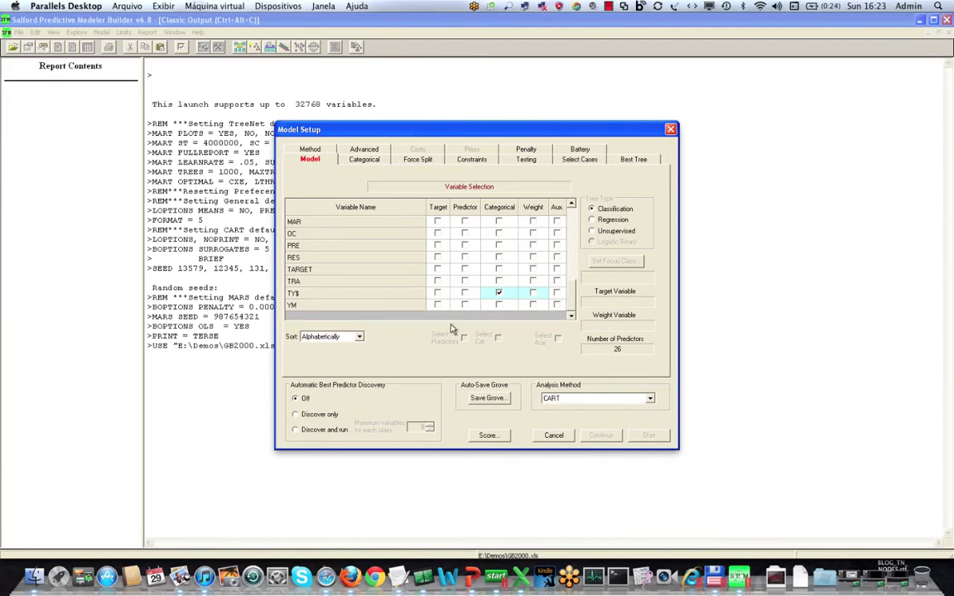
click(437, 270)
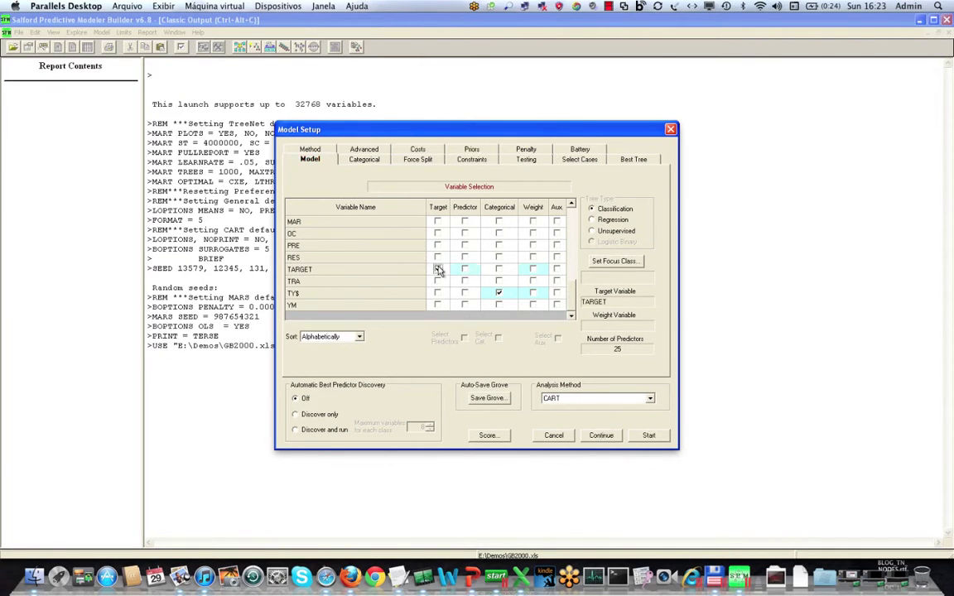
Step: Hold out a random 0.5 fraction of cases for testing
click(526, 161)
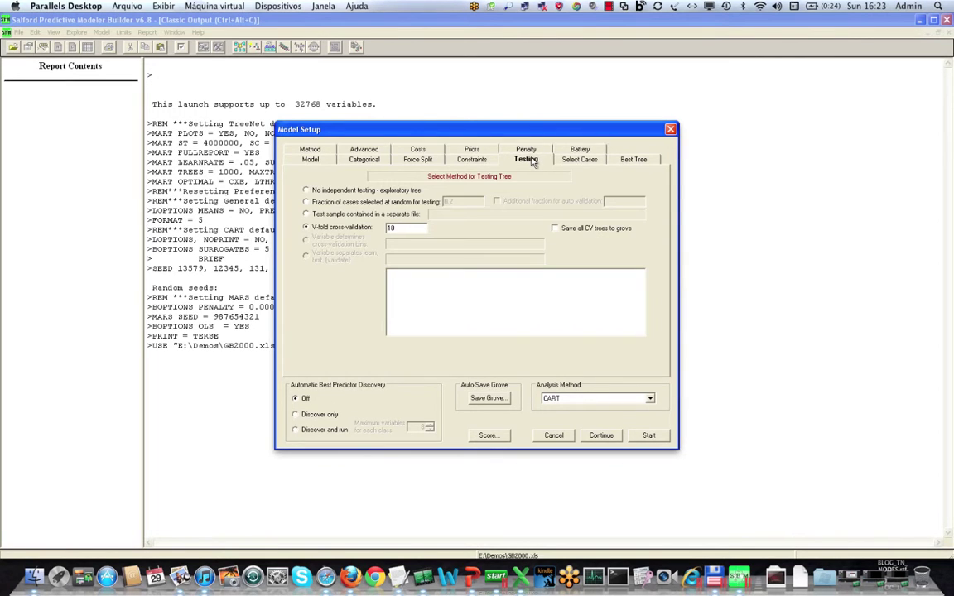
click(305, 201)
click(459, 201)
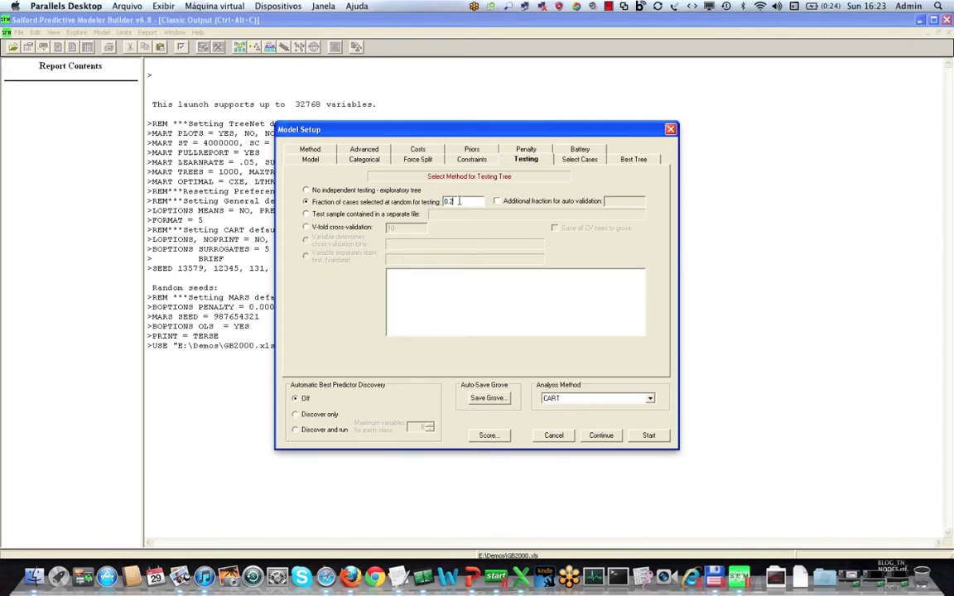
key(BackSpace)
text(5)
Step: Grow the CART tree and step through pruned trees from 2 to 96 nodes, back to 36
click(649, 436)
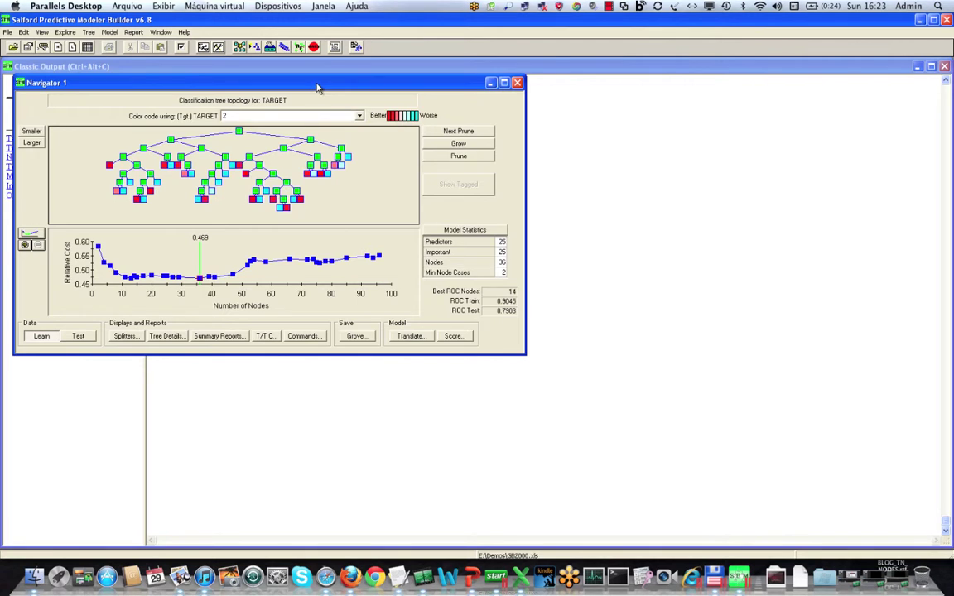
drag(316, 86, 550, 154)
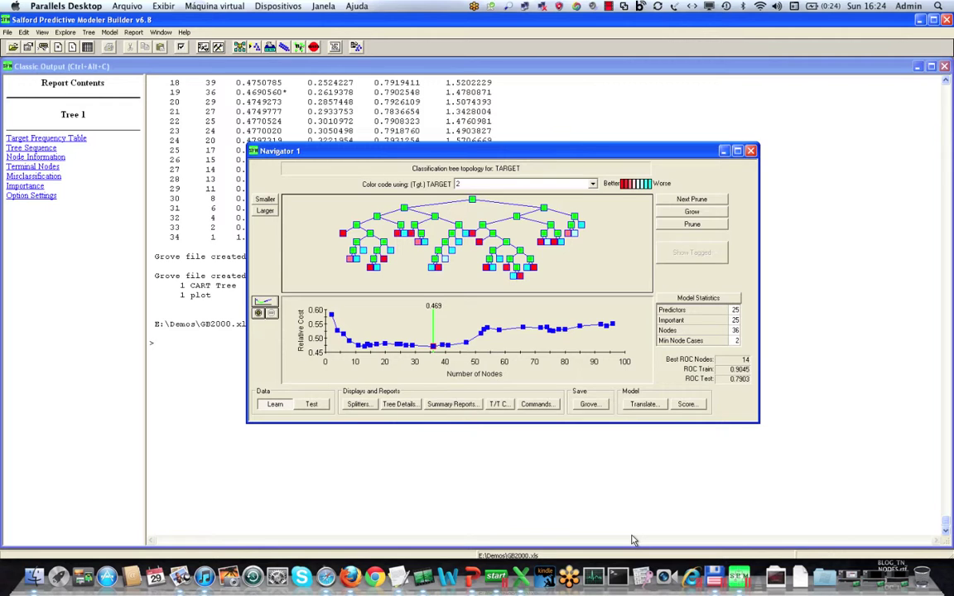
key(Left)
key(Left)
key(Left)
key(Left)
key(Left)
key(Left)
key(Left)
key(Left)
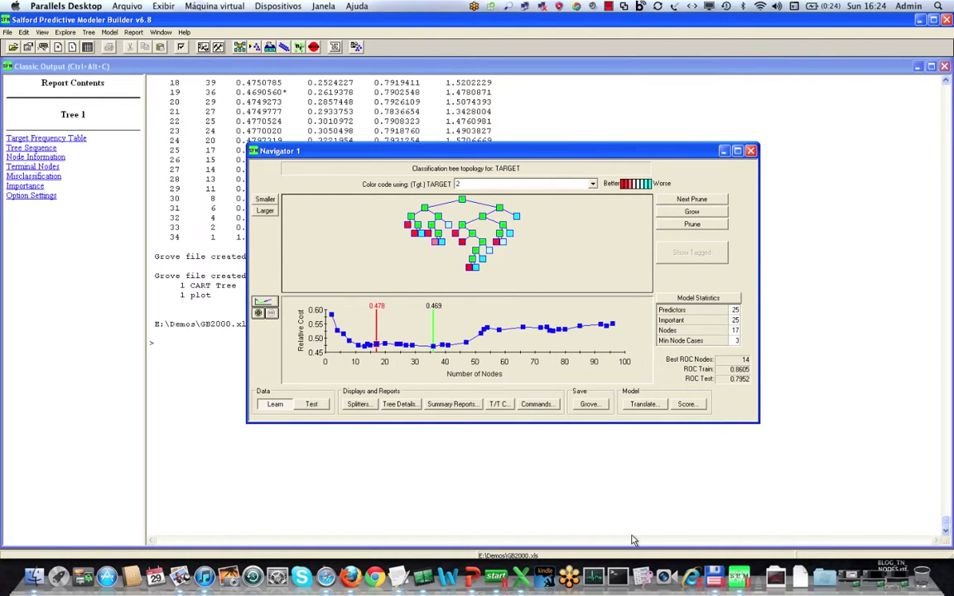
key(Left)
key(Left)
key(Left)
key(Left)
key(Left)
key(Left)
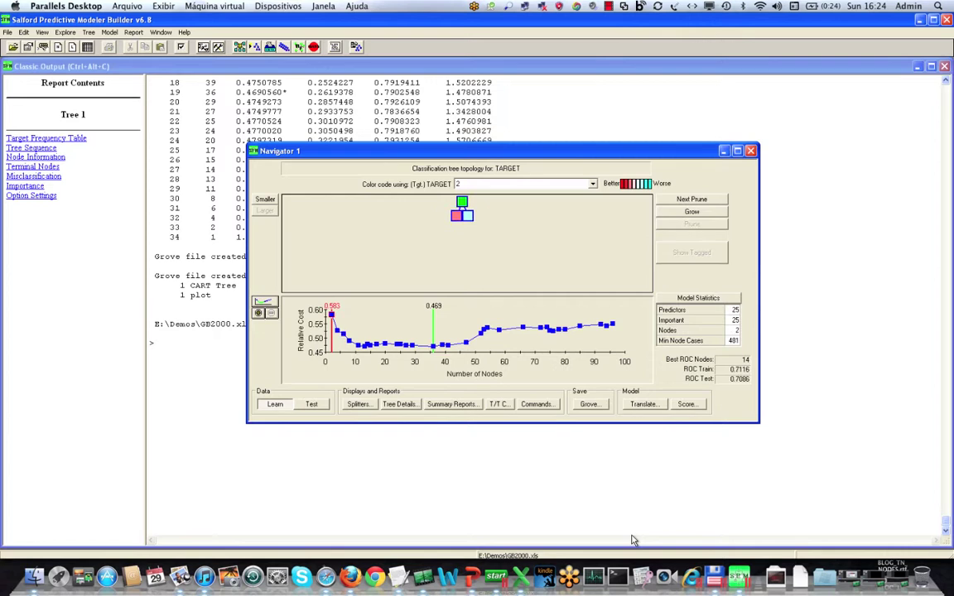
key(Right)
key(Right)
key(Right)
key(Right)
key(Right)
key(Right)
key(Right)
key(Right)
key(Right)
key(Right)
key(Right)
key(Right)
key(Right)
key(Right)
key(Right)
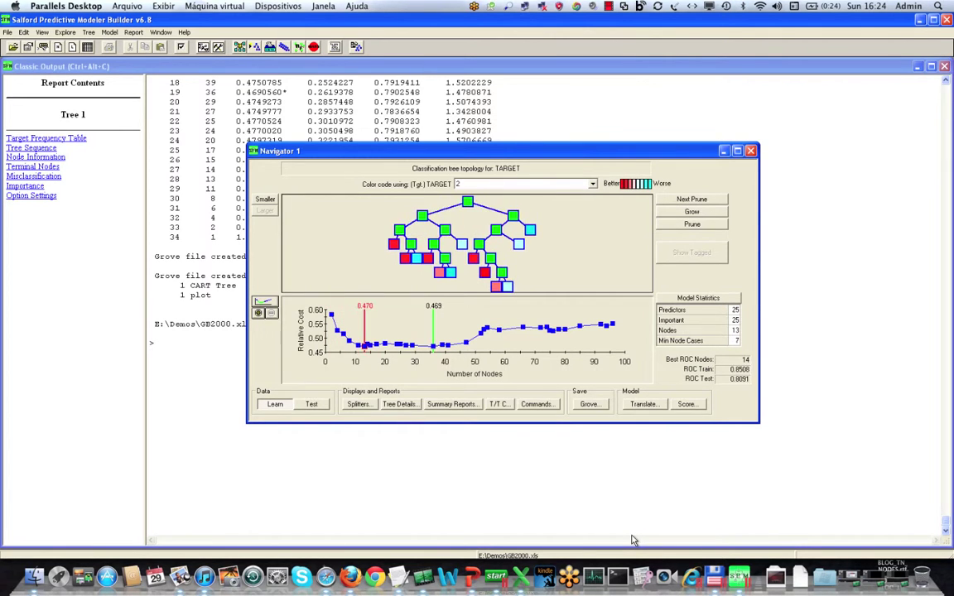
key(Right)
key(Right)
key(Right)
key(Right)
key(Right)
key(Right)
key(Right)
key(Right)
key(Right)
key(Right)
key(Right)
key(Right)
key(Right)
key(Right)
key(Right)
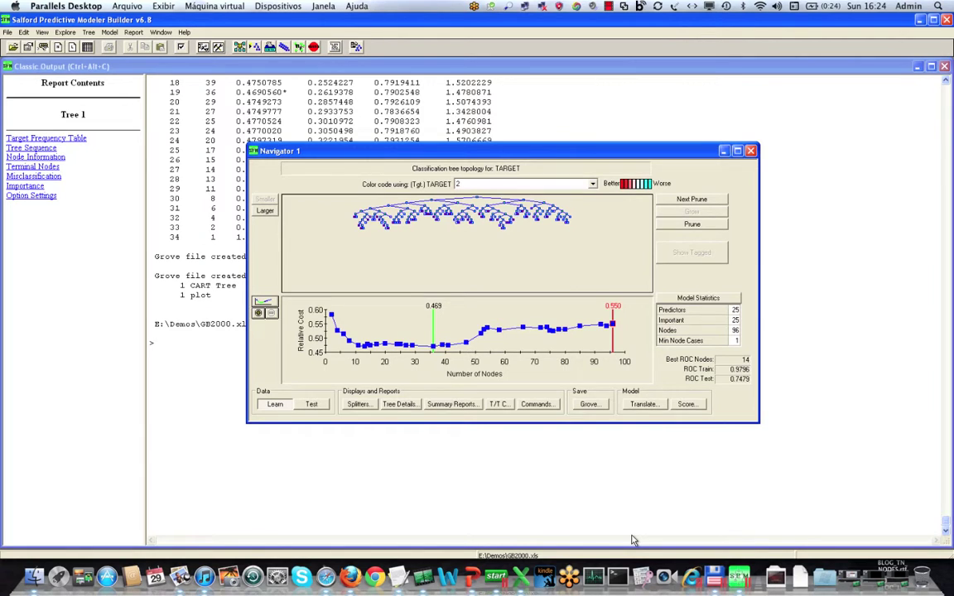
key(Left)
key(Left)
key(Left)
key(Left)
key(Left)
key(Left)
key(Left)
key(Left)
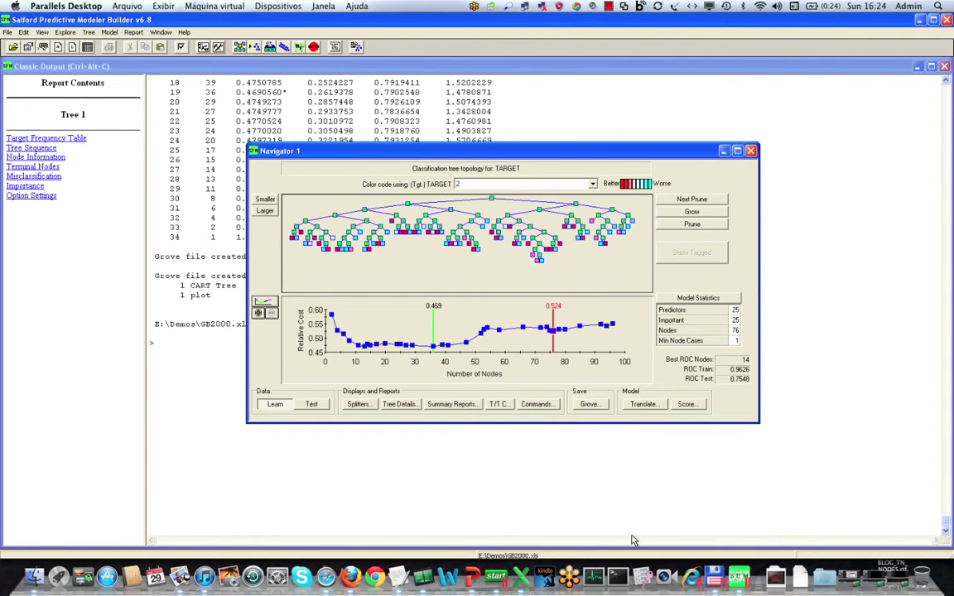
key(Left)
key(Left)
key(Left)
key(Left)
key(Left)
key(Left)
key(Left)
key(Left)
key(Left)
key(Left)
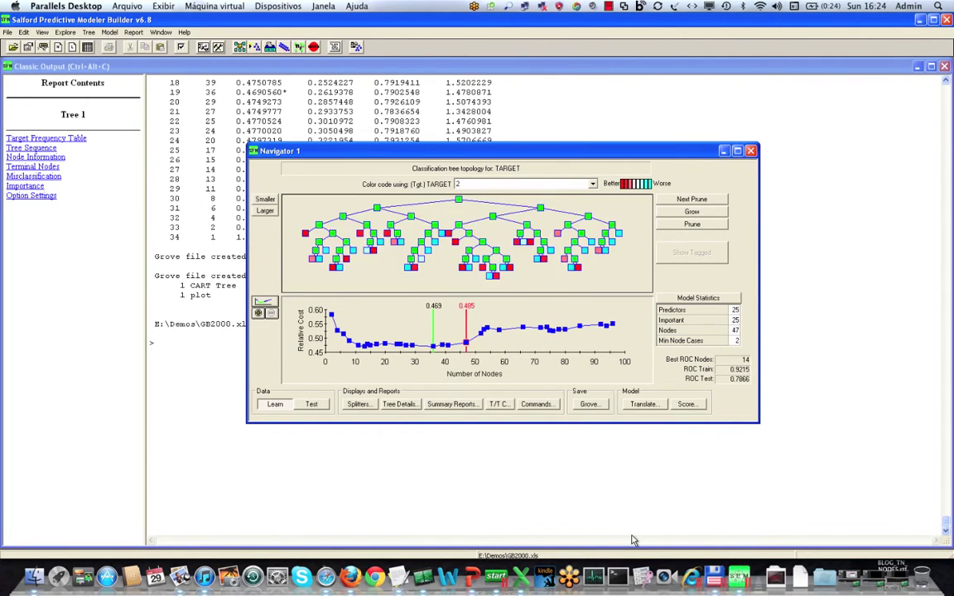
key(Left)
key(Left)
key(Right)
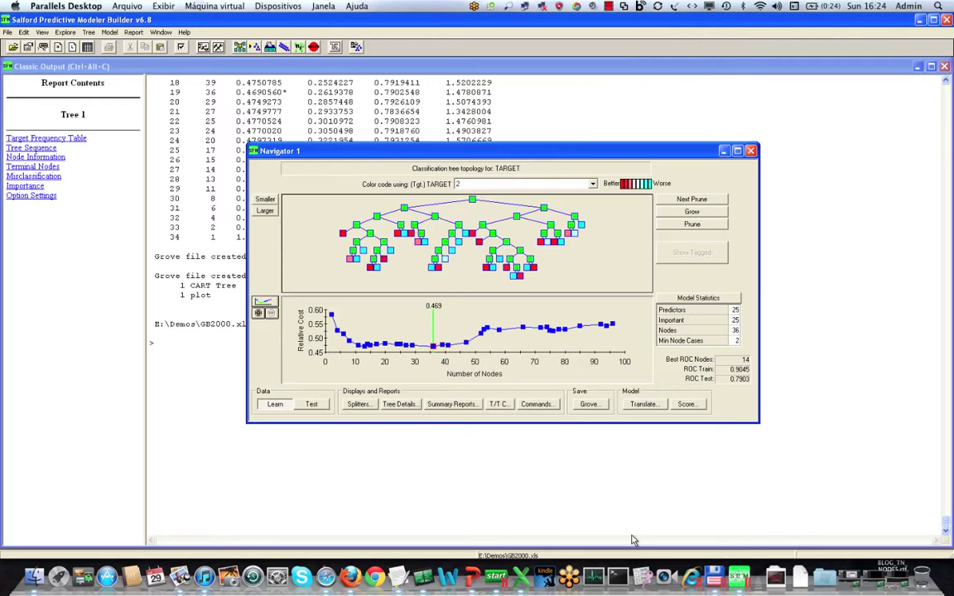
Step: Step again through the 29-, 13-, 2- and 20-node trees, ending on 36 nodes
key(Left)
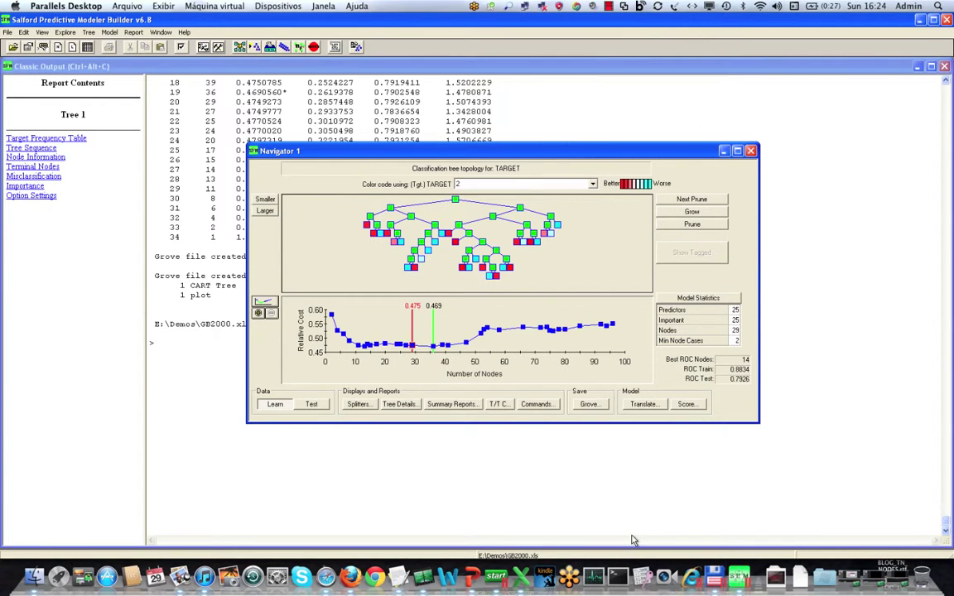
key(Left)
key(Left)
key(Left)
key(Left)
key(Left)
key(Left)
key(Left)
key(Left)
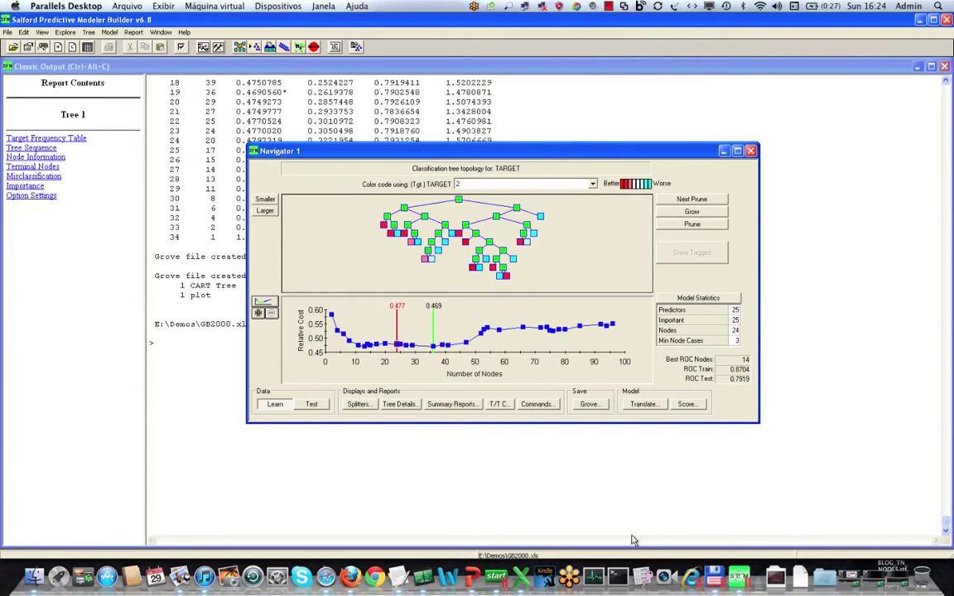
key(Left)
key(Left)
key(Left)
key(Left)
key(Left)
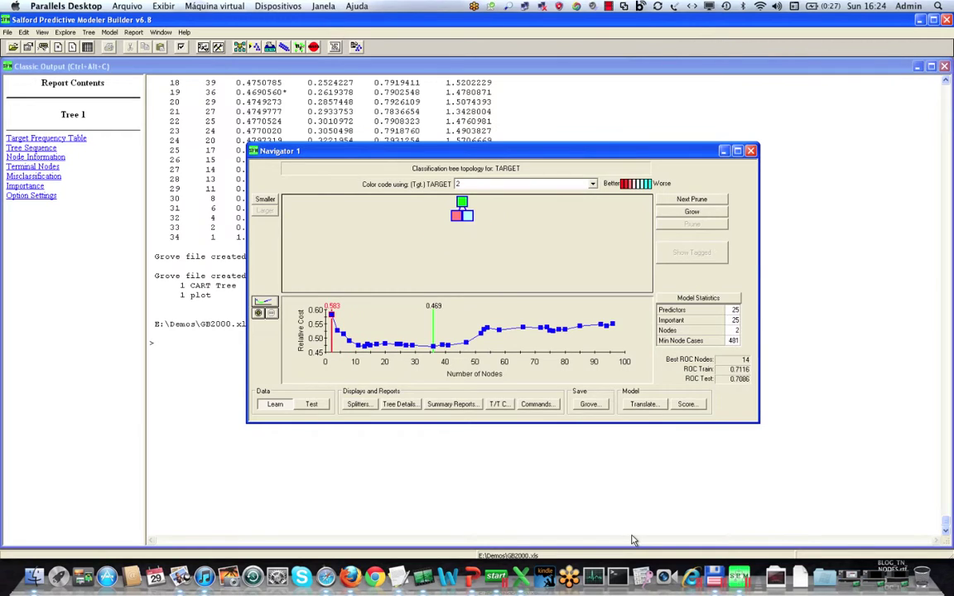
key(Right)
key(Right)
key(Right)
key(Right)
key(Right)
key(Right)
key(Right)
key(Right)
key(Right)
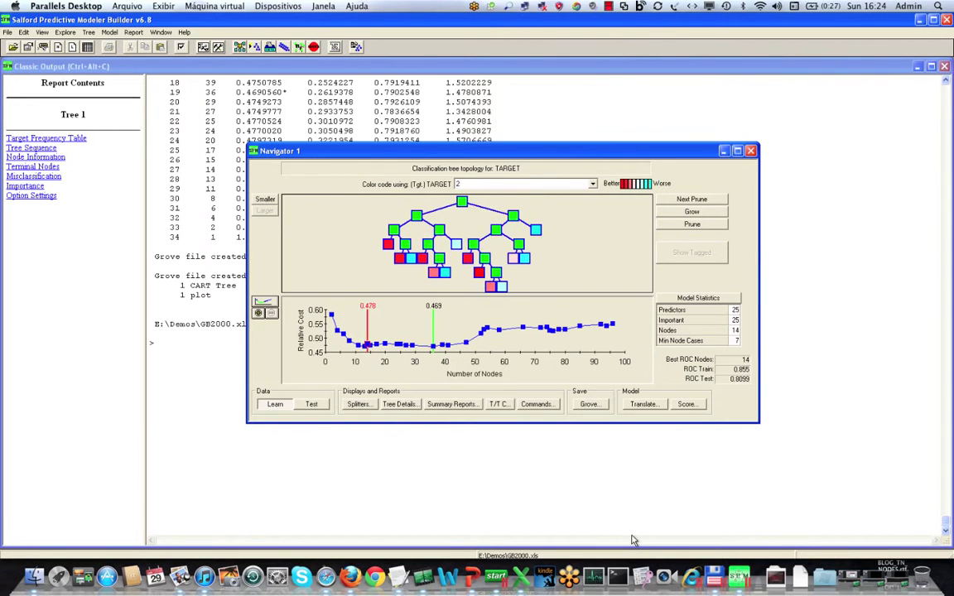
key(Right)
key(Right)
key(Right)
key(Right)
key(Right)
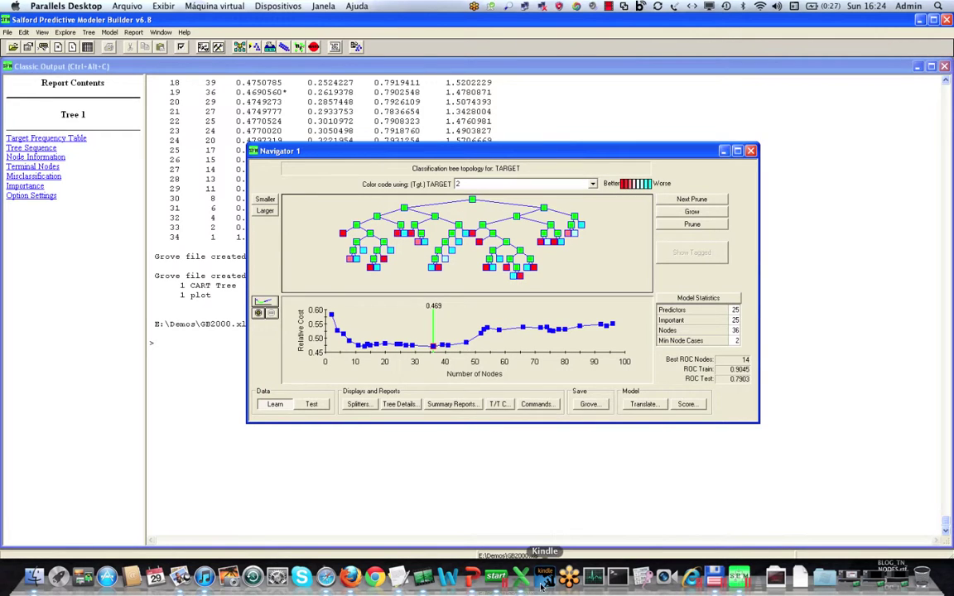
click(452, 404)
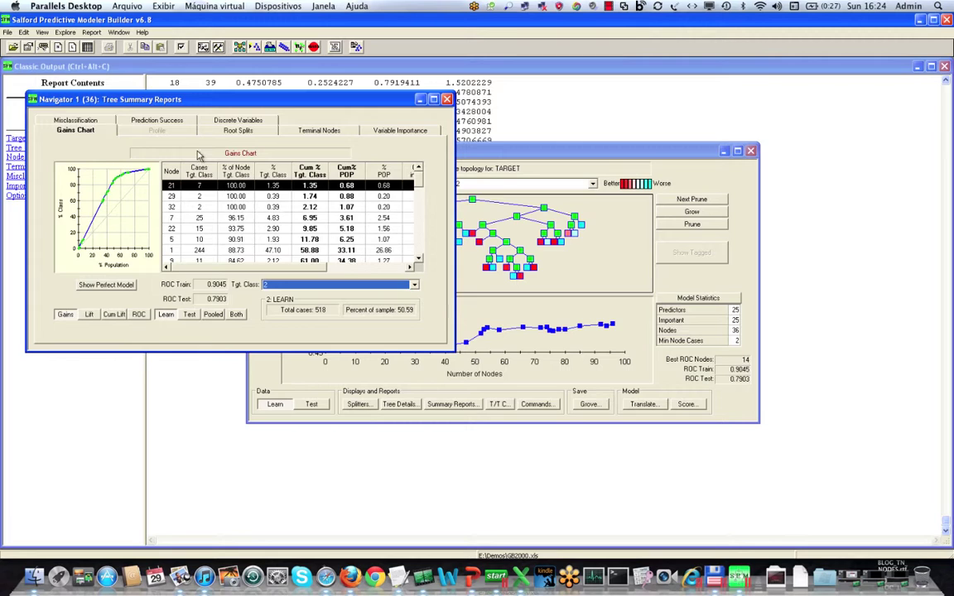
click(160, 116)
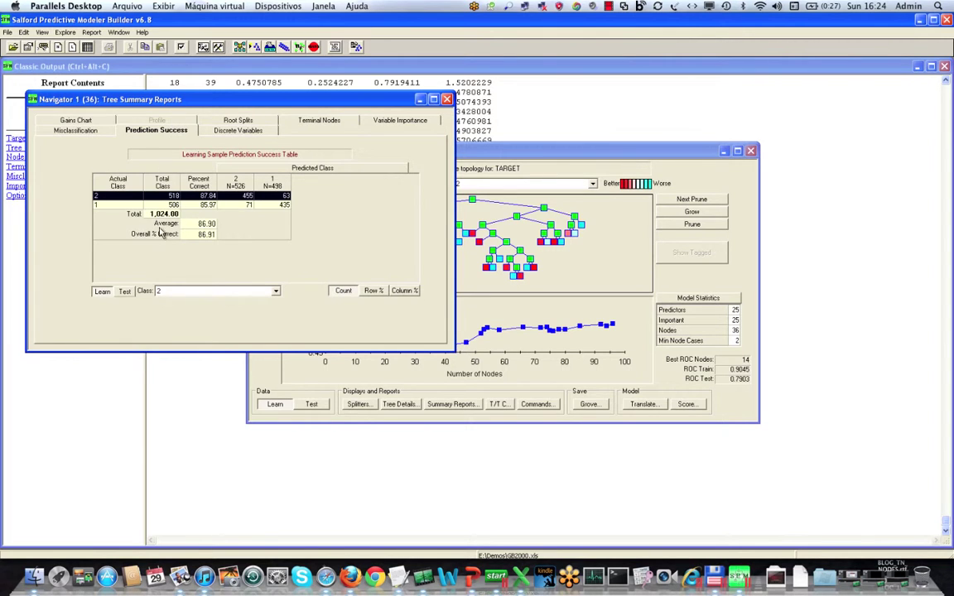
click(125, 292)
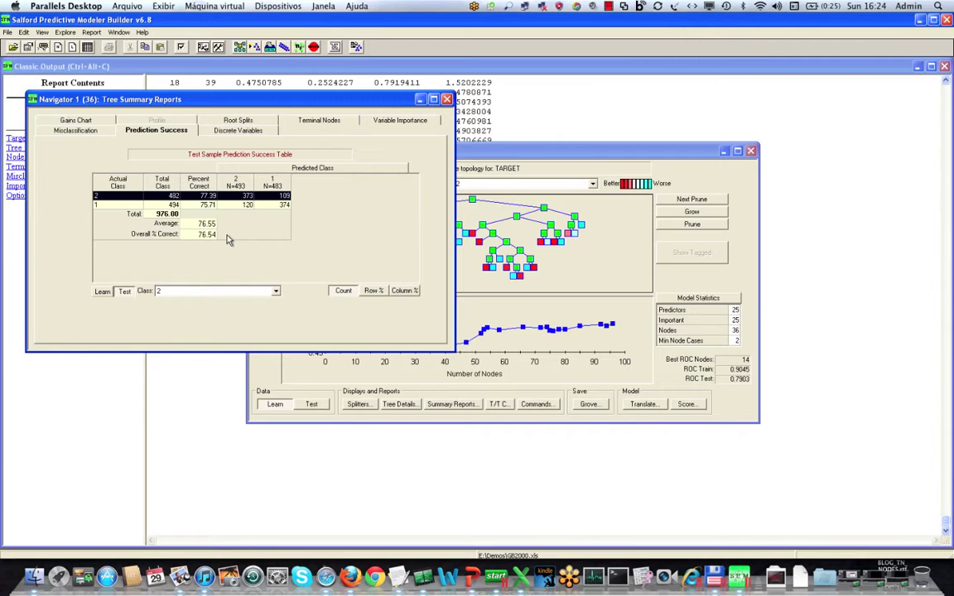
click(446, 98)
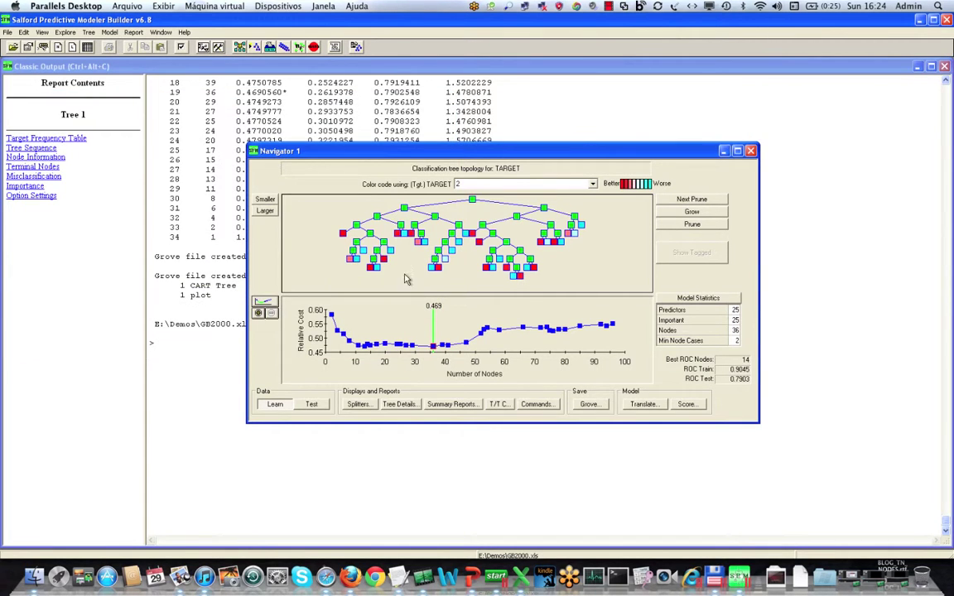
Step: Run the Train/Test Consistency check, placing it right of Navigator 1, and scroll its trees table
click(500, 405)
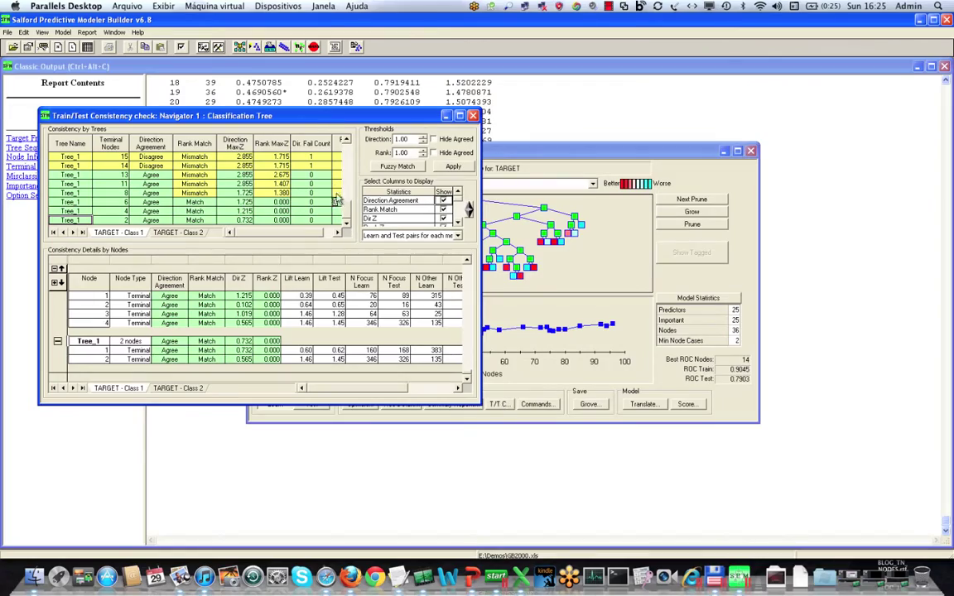
drag(315, 121, 762, 94)
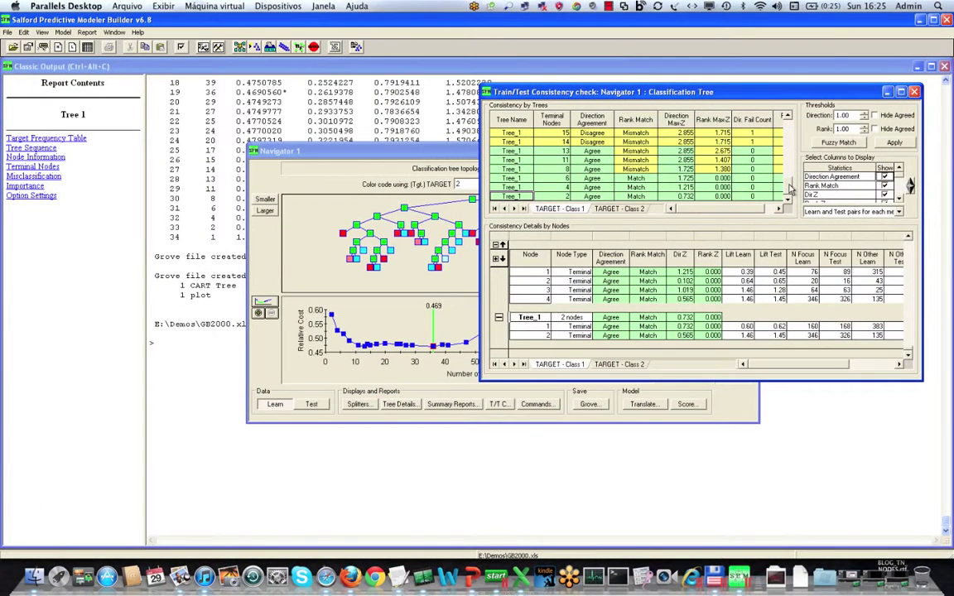
drag(789, 189, 787, 120)
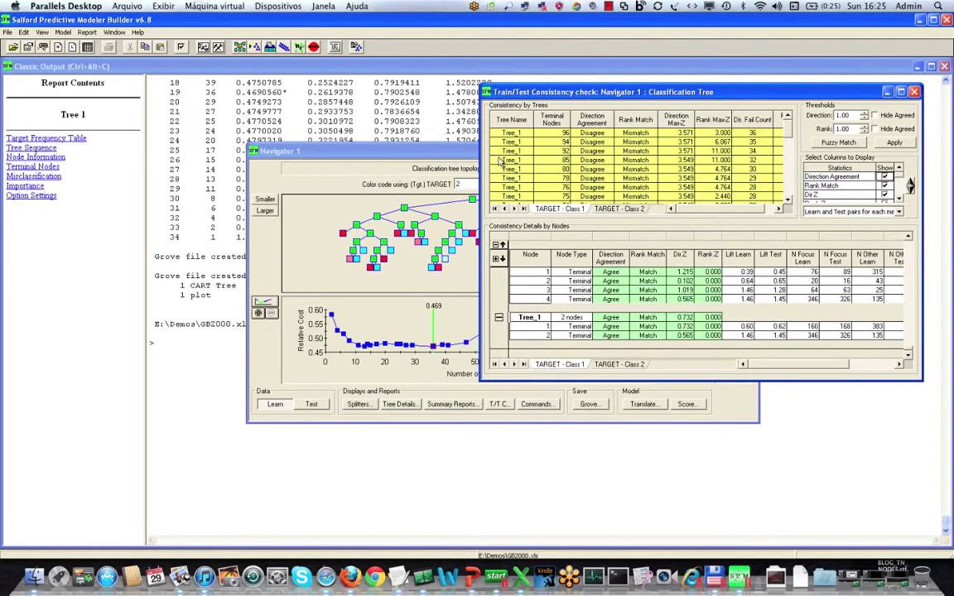
click(439, 158)
drag(439, 157, 284, 166)
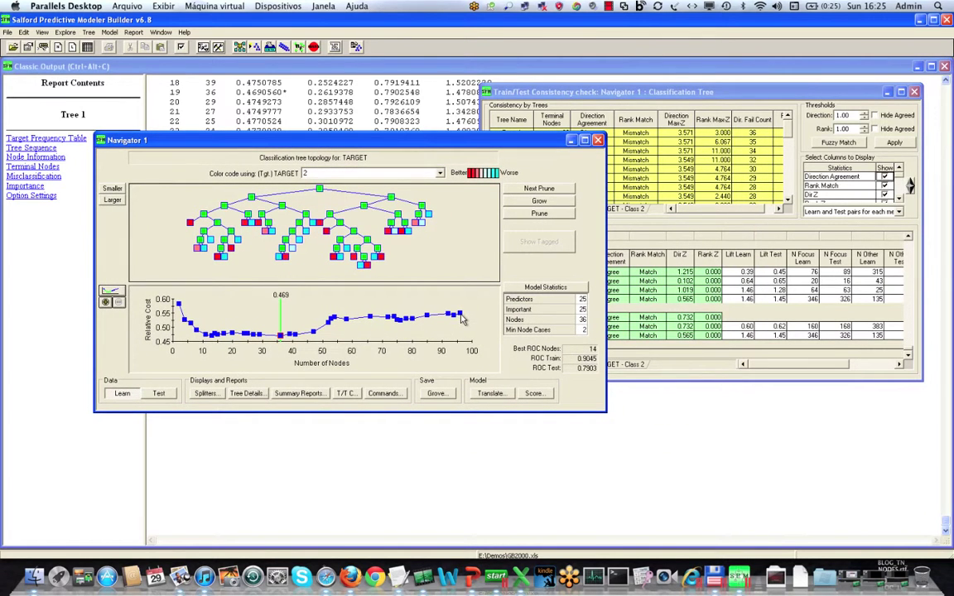
click(605, 91)
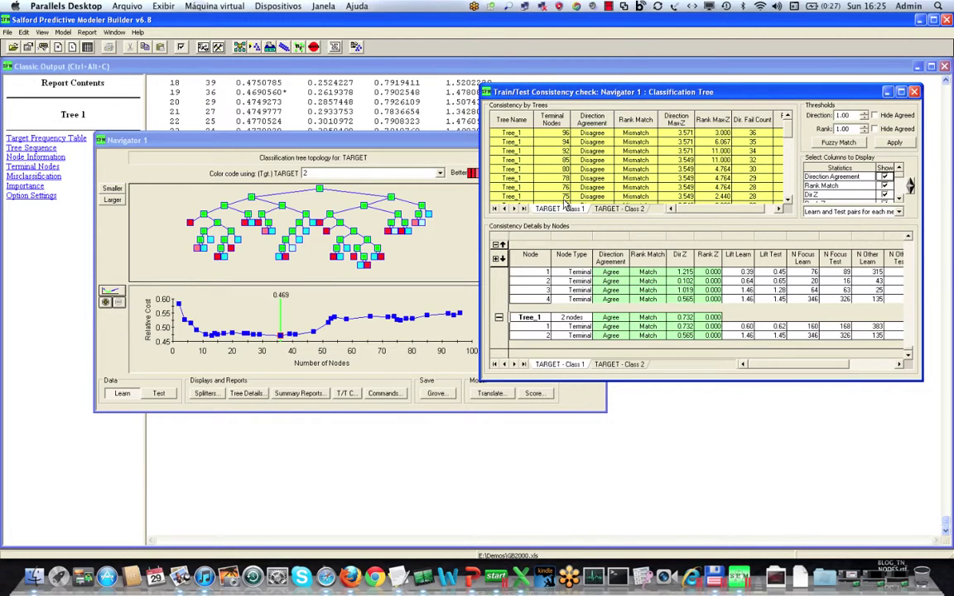
click(787, 201)
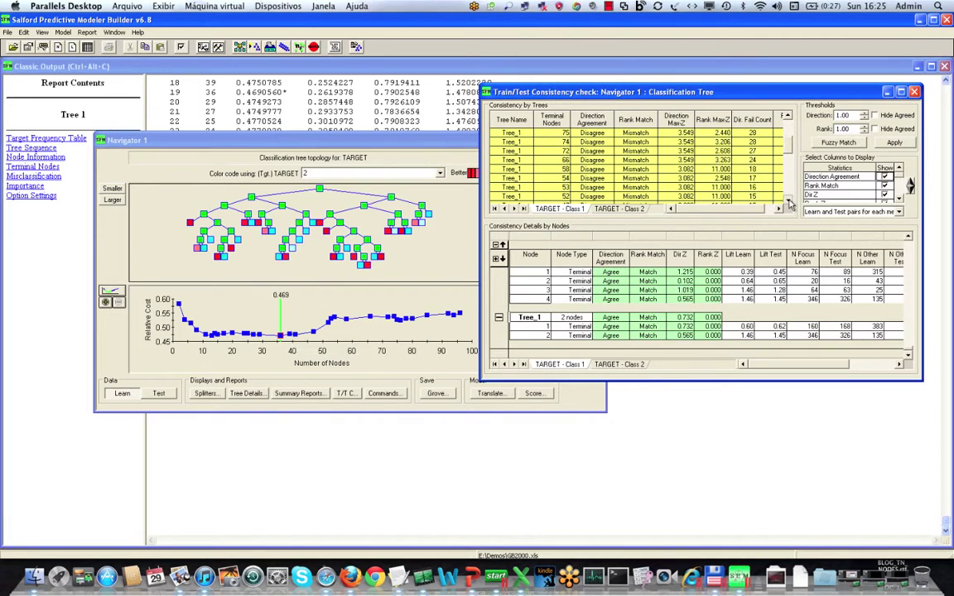
drag(789, 203, 790, 203)
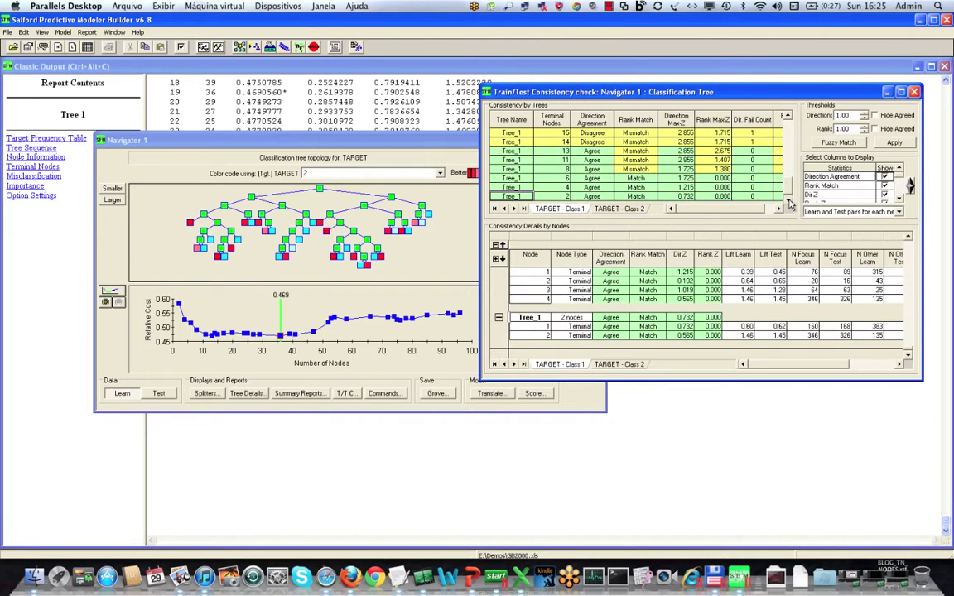
Step: Show TARGET - Class 2 consistency results and node details, scrolling through the 2- to 15-node trees
click(623, 209)
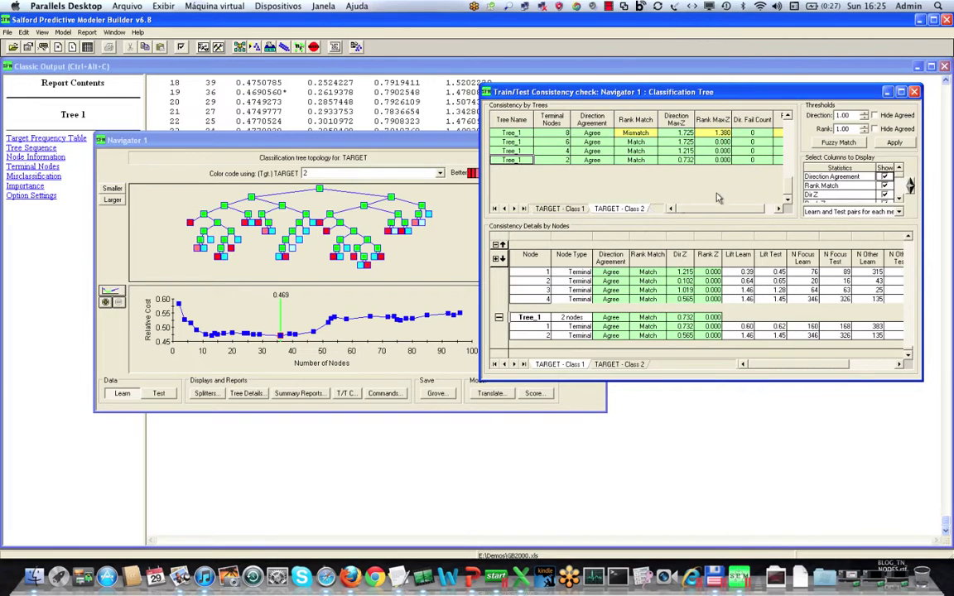
right_click(790, 189)
click(788, 116)
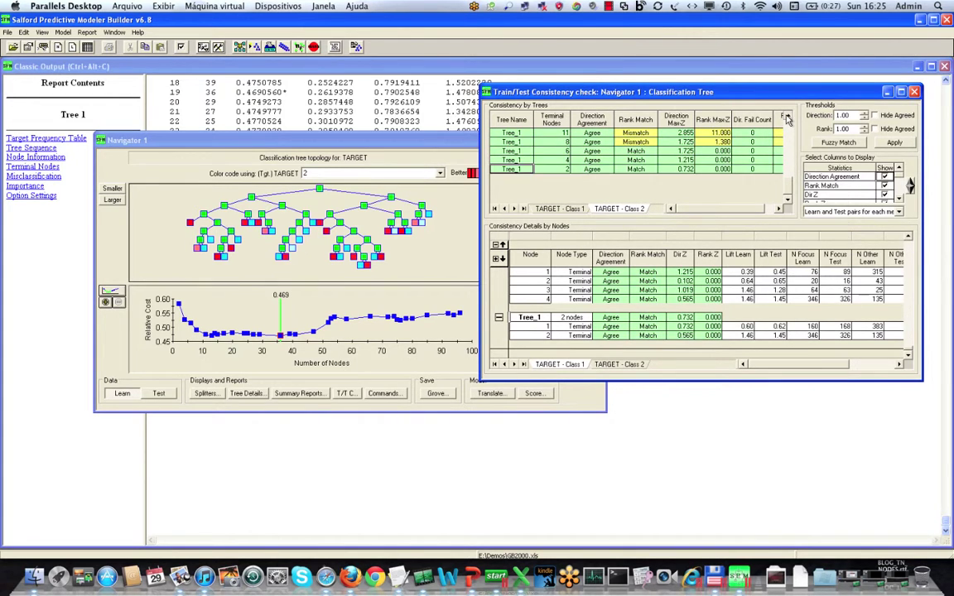
click(787, 117)
click(788, 116)
click(788, 117)
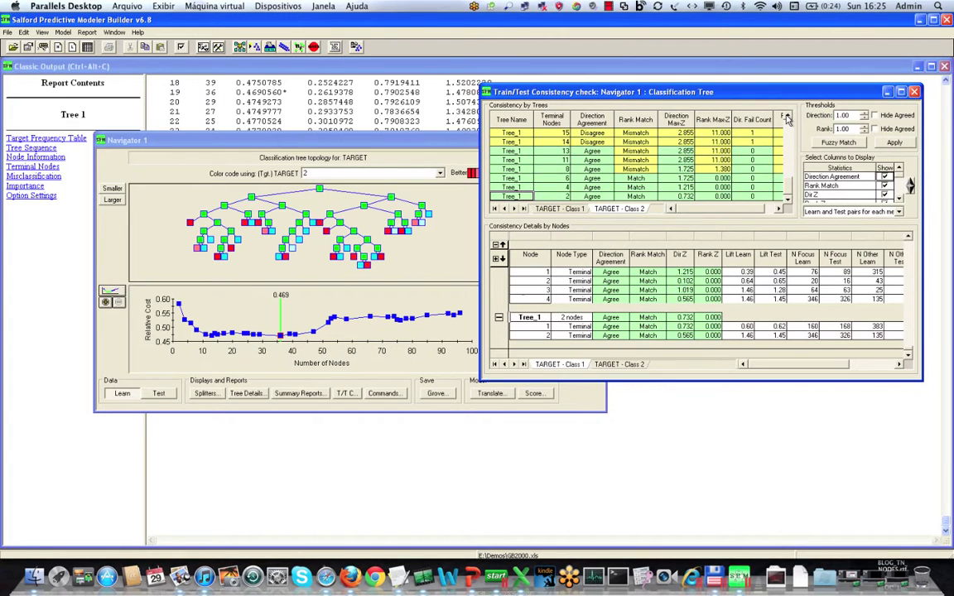
click(635, 366)
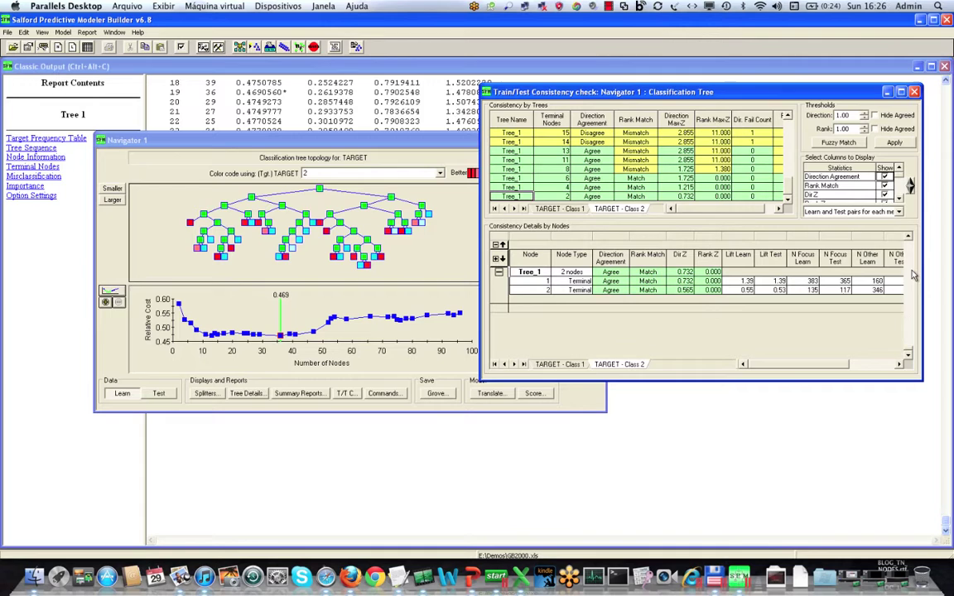
right_click(789, 189)
click(788, 189)
drag(789, 189, 655, 417)
Step: Open the 14-node tree's Lift Ranking Chart, move it up-right and widen it
double_click(511, 144)
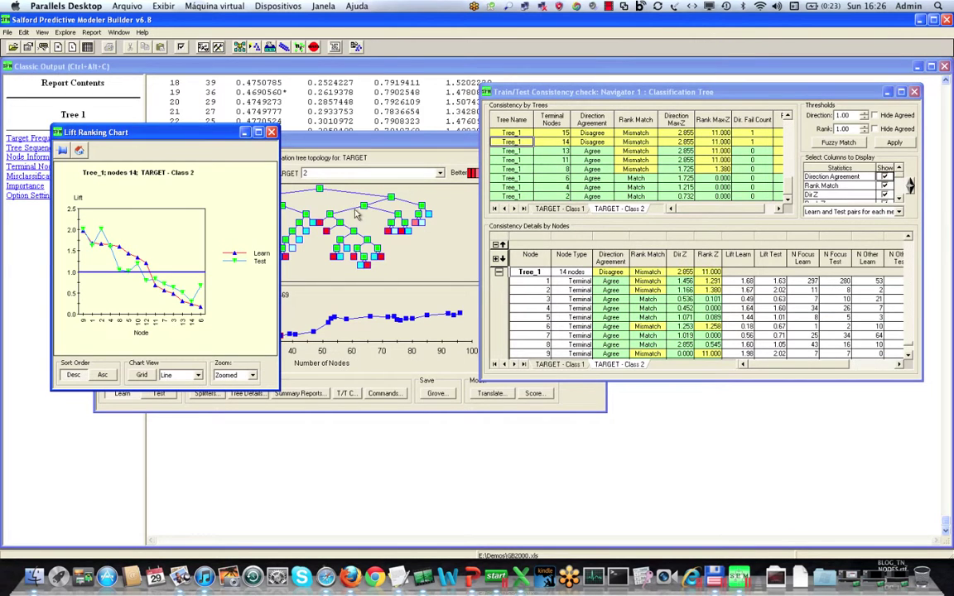
drag(228, 135, 317, 119)
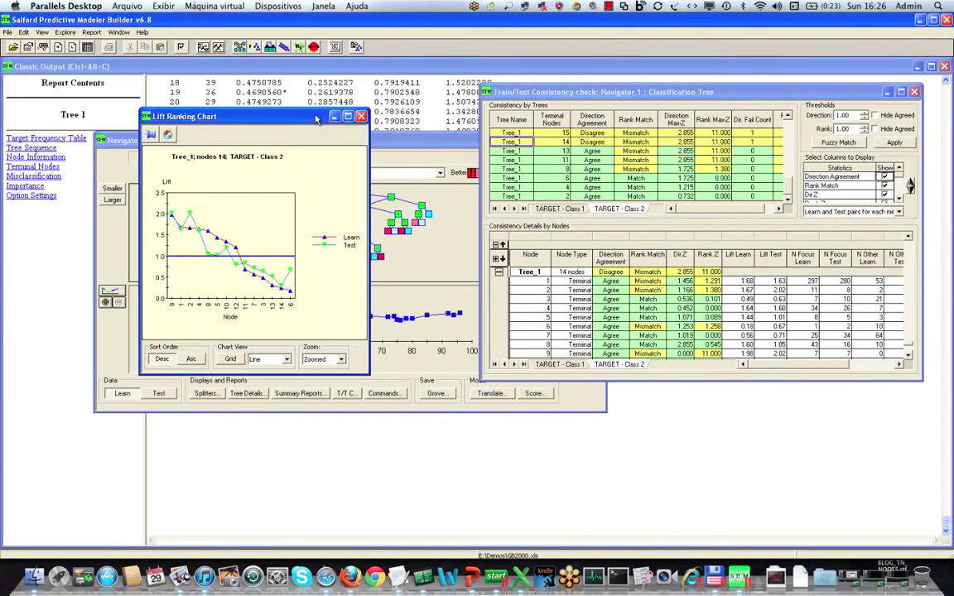
drag(367, 223, 598, 208)
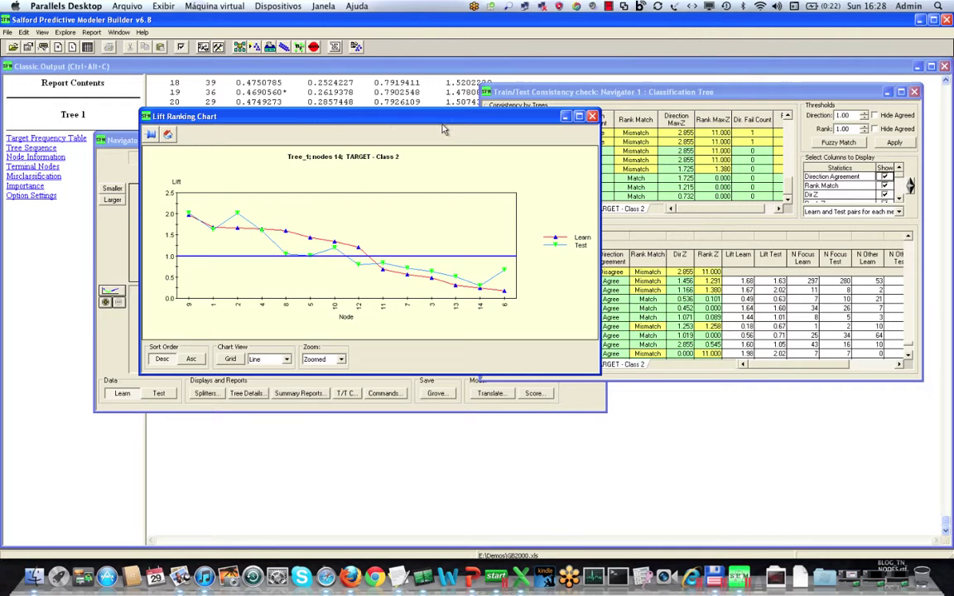
Step: Shift the Lift Ranking Chart right so Navigator 1's tree diagram shows beside it
drag(415, 119, 512, 115)
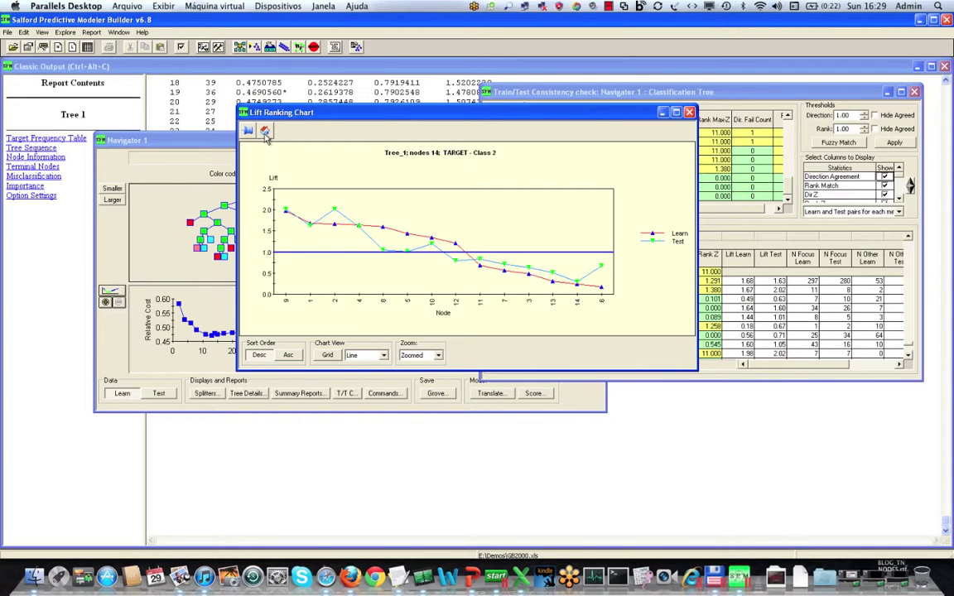
Step: Bring the Train/Test Consistency window in front and scroll its trees table
click(241, 120)
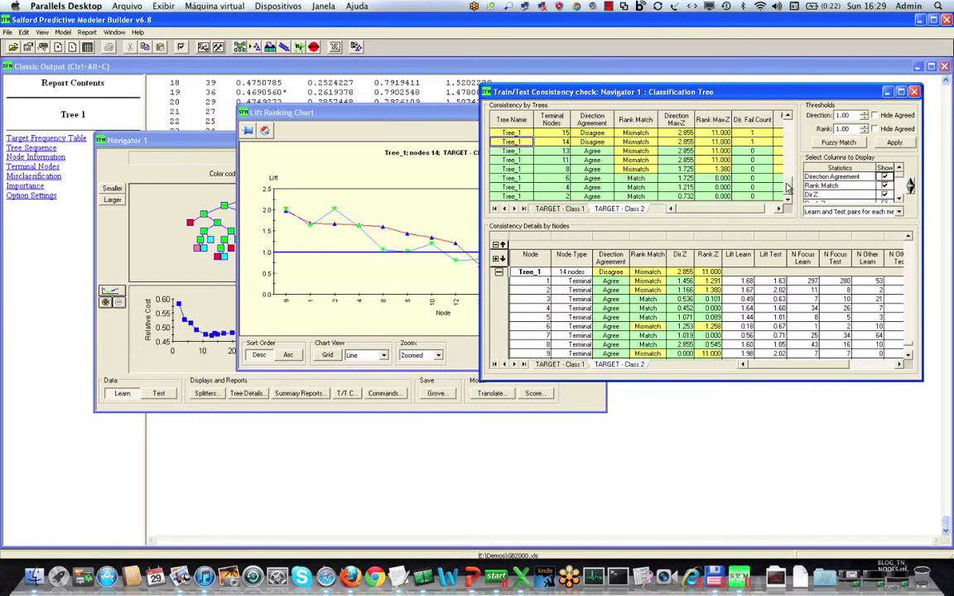
mouse_move(789, 189)
mouse_down()
mouse_move(785, 125)
mouse_move(791, 195)
mouse_up()
Step: Select the 6-node tree, move its lift chart down-left, and refocus the consistency window
click(509, 179)
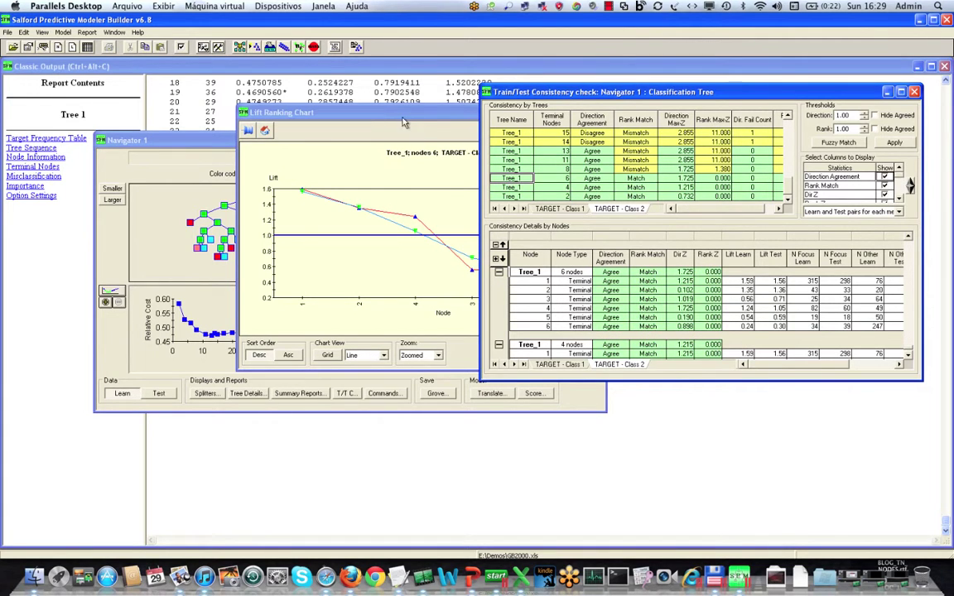
click(369, 112)
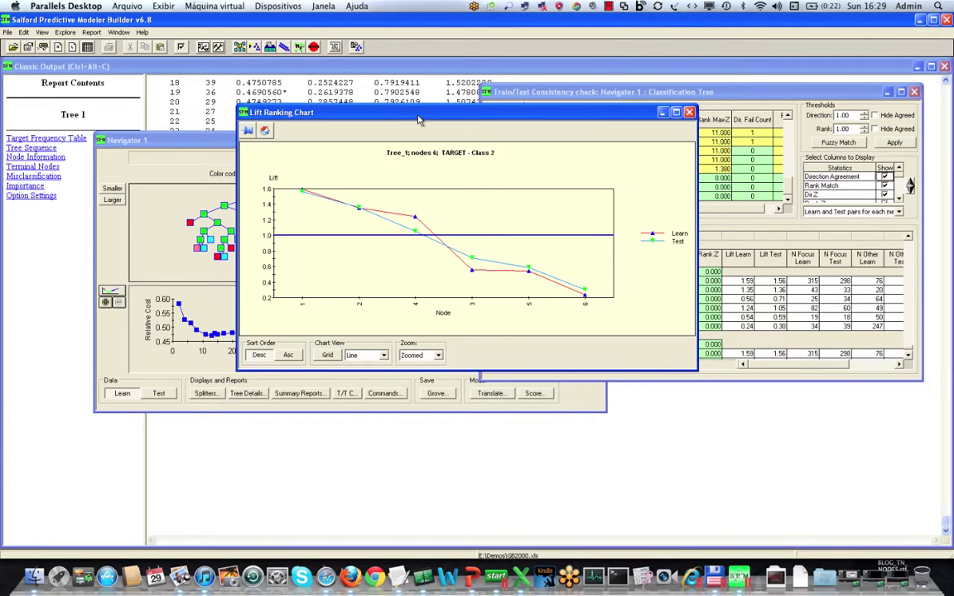
drag(418, 120, 256, 108)
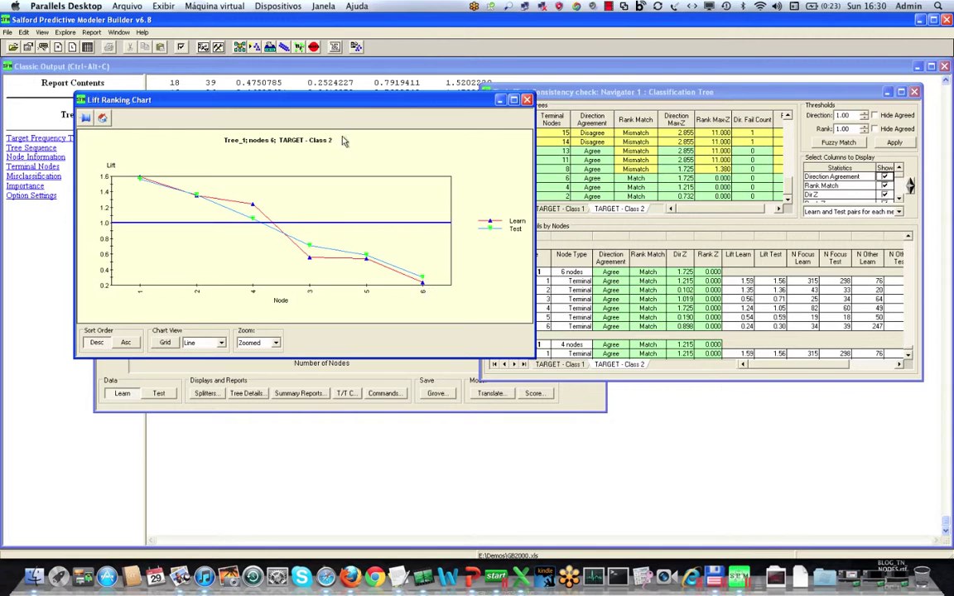
drag(335, 102, 343, 207)
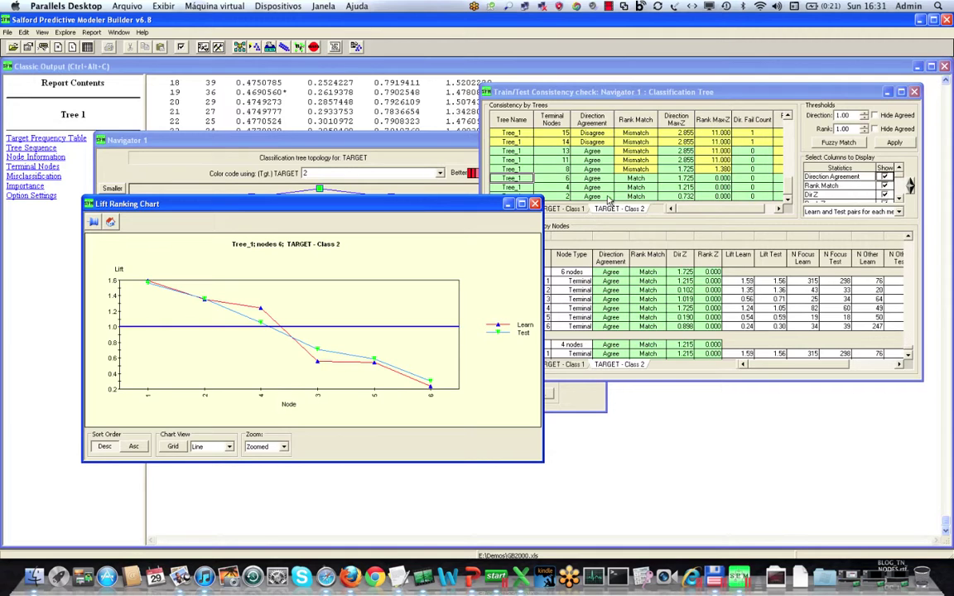
click(751, 94)
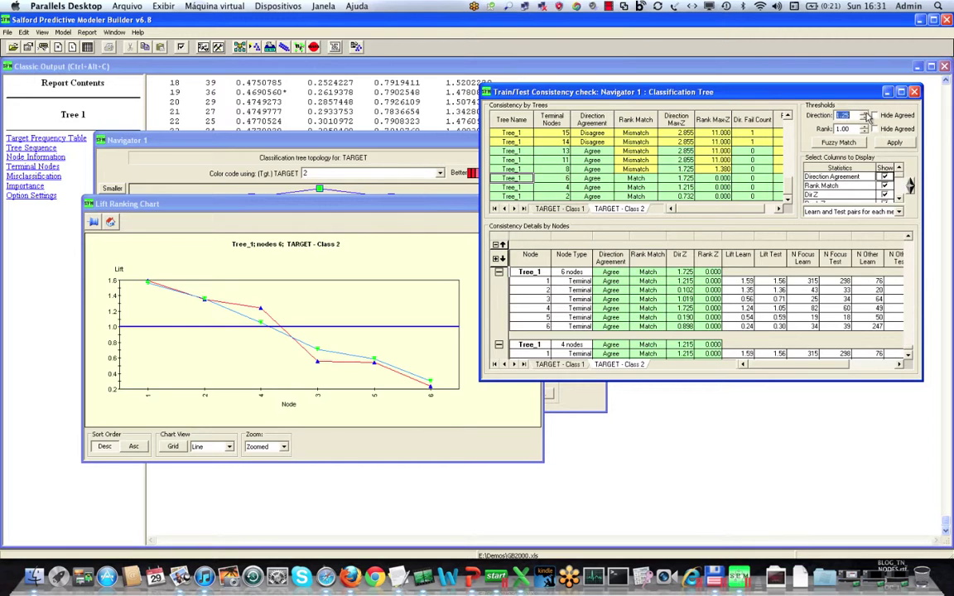
Step: Raise the Direction and Rank consistency thresholds to 2.00
click(867, 115)
click(865, 127)
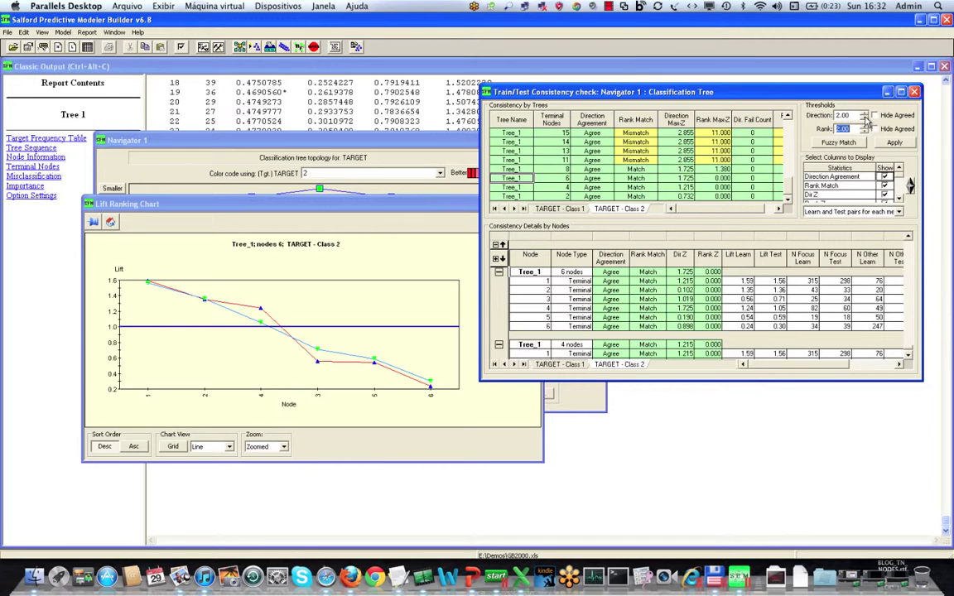
Step: Lower the Direction and Rank consistency thresholds to 1.00 and apply them
click(865, 119)
click(866, 122)
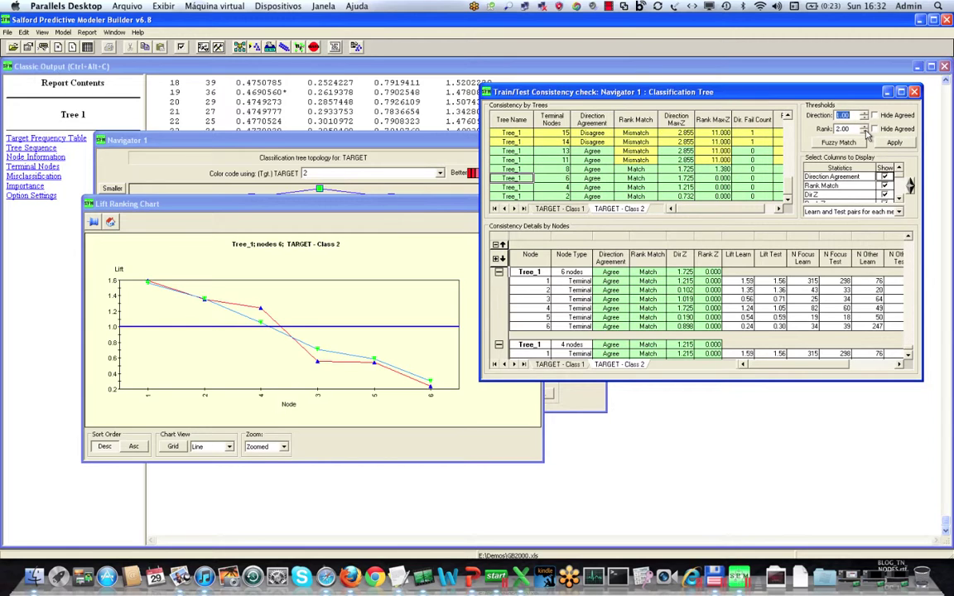
click(866, 132)
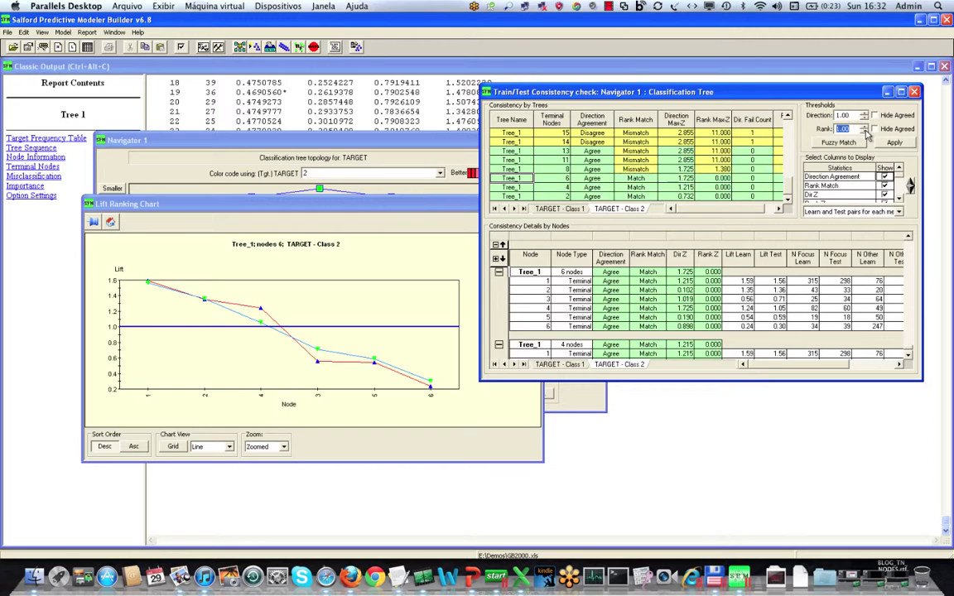